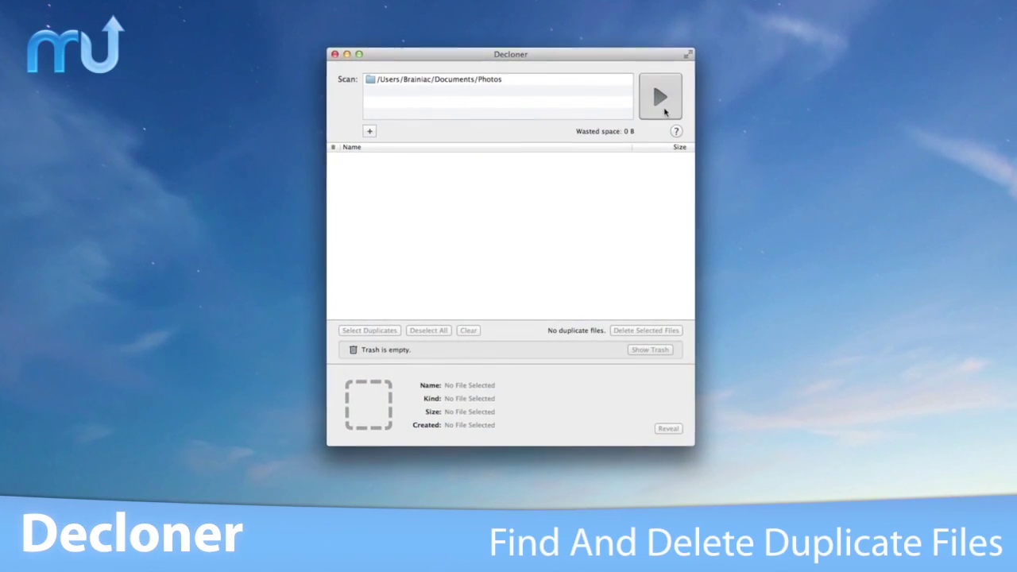
Scan the Photos folder, auto-select the duplicate copies and delete them to Decloner's trash
{"action": "left_click", "coordinate": [660, 97]}
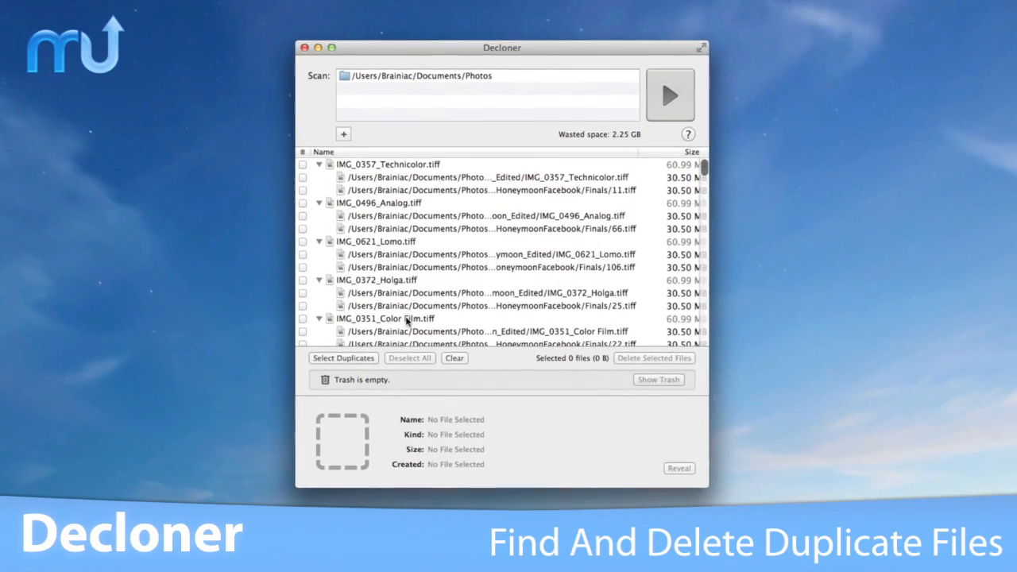
{"action": "left_click", "coordinate": [359, 363]}
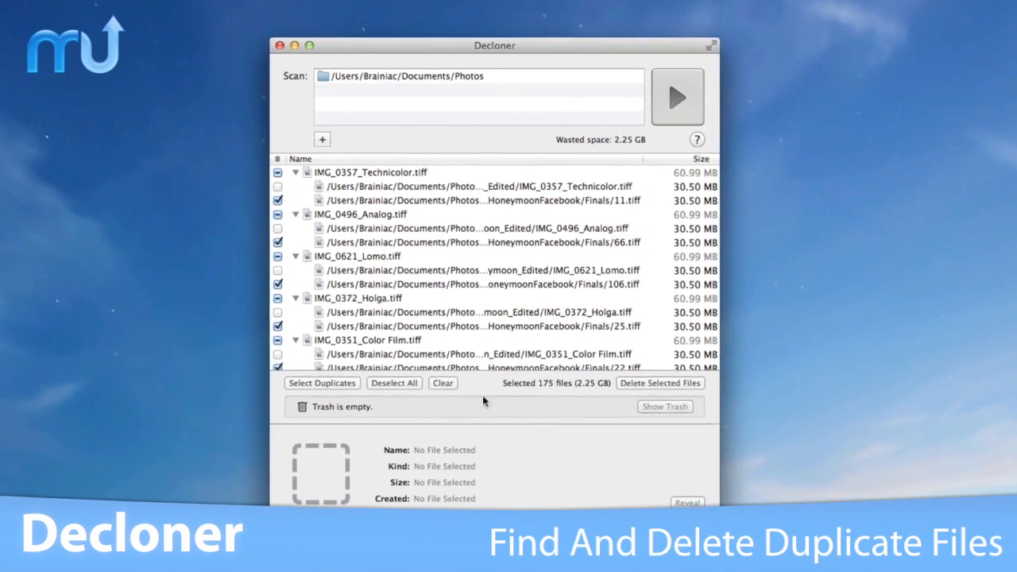
{"action": "left_click", "coordinate": [639, 386]}
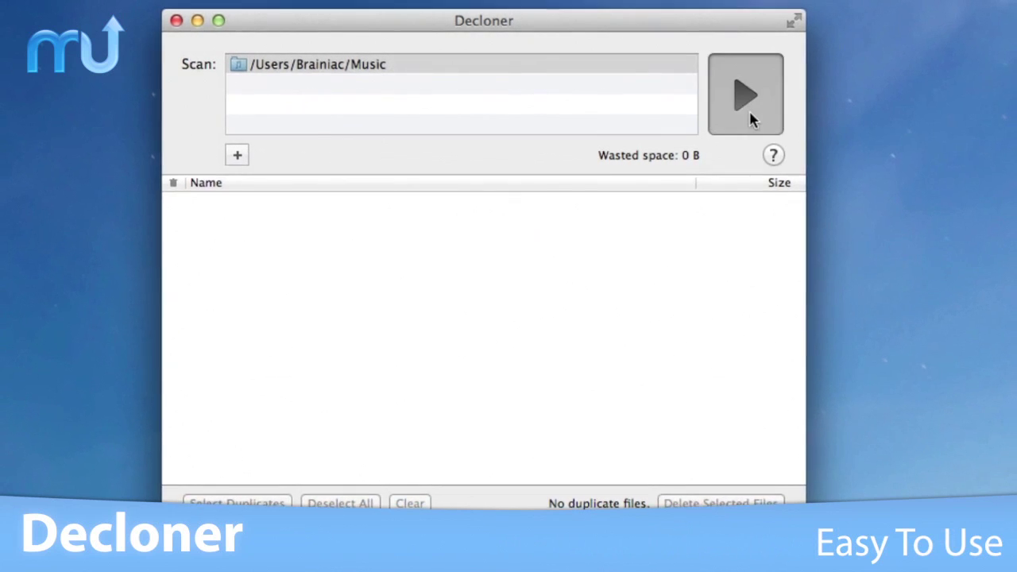
Scan the Music folder, trash its auto-selected duplicates, and select every file in the trash list
{"action": "left_click", "coordinate": [752, 118]}
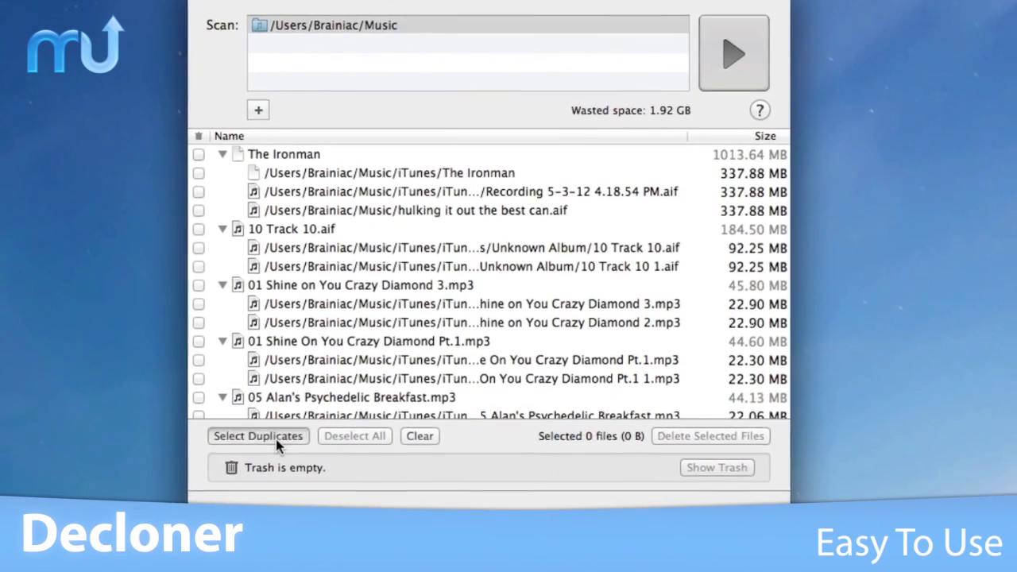
{"action": "left_click", "coordinate": [278, 434]}
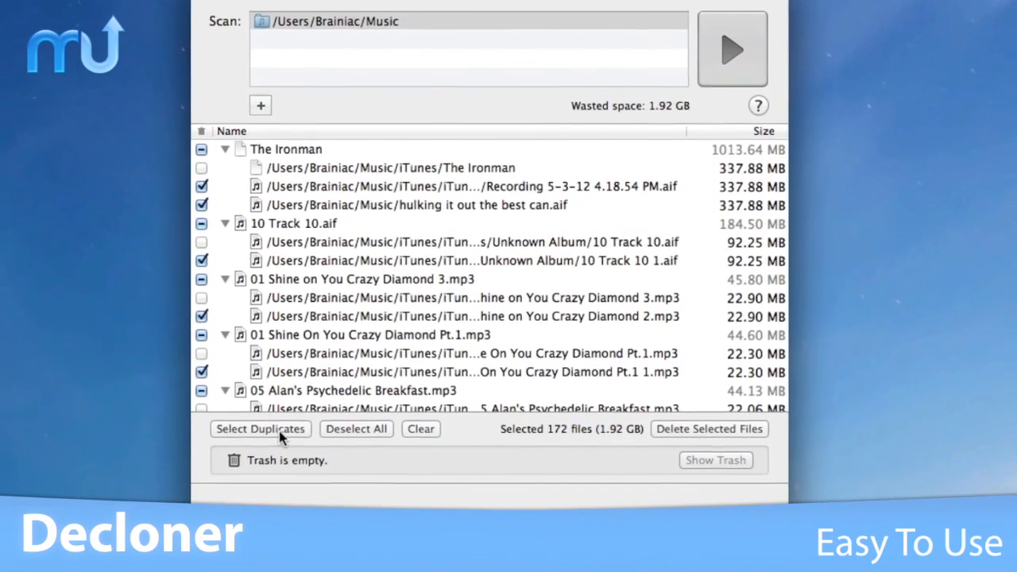
{"action": "left_click", "coordinate": [675, 421]}
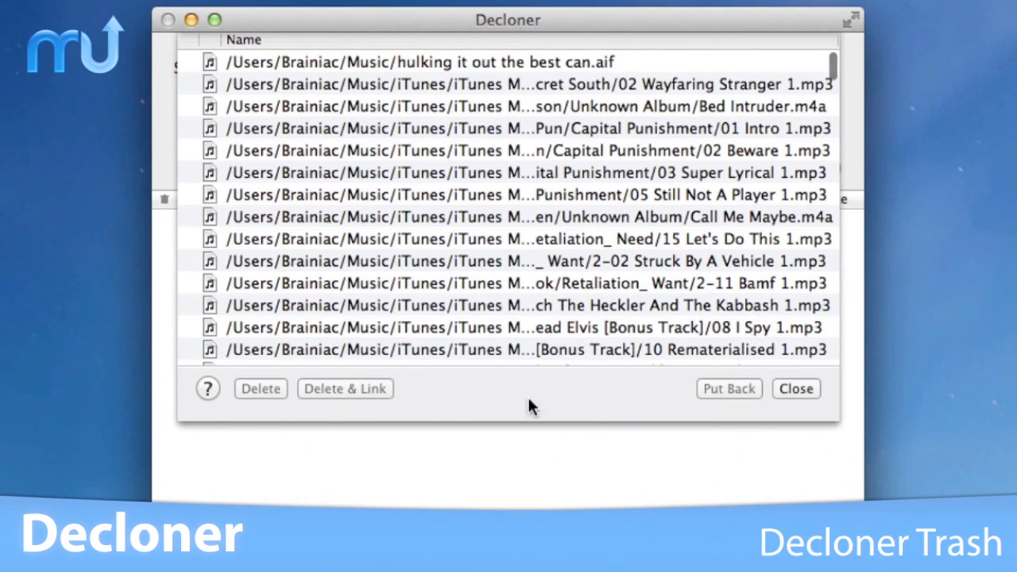
{"action": "key", "text": "super+a"}
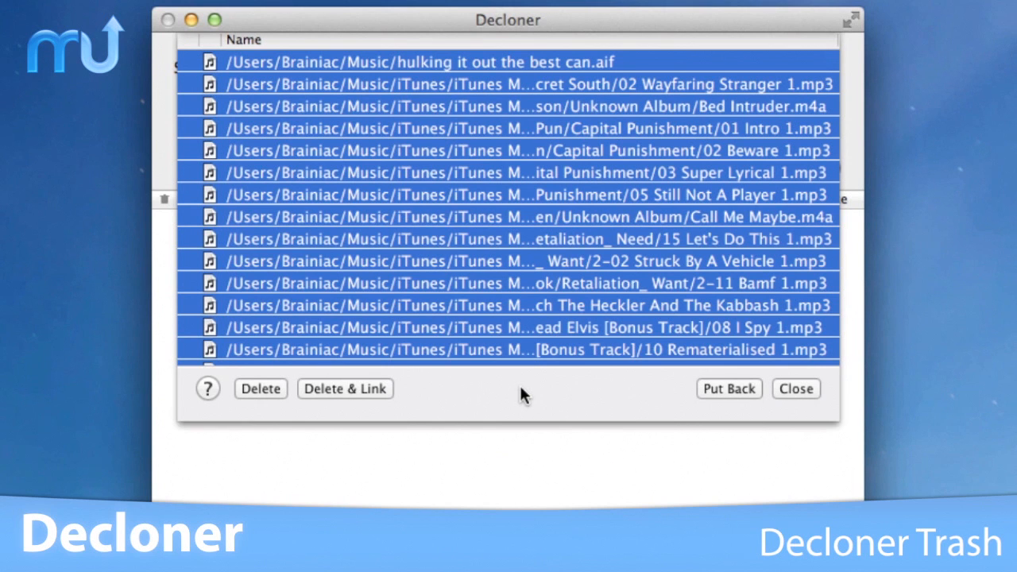
Put the trashed files back, then auto-select the 422 duplicates across Music and Pictures
{"action": "left_click", "coordinate": [728, 393]}
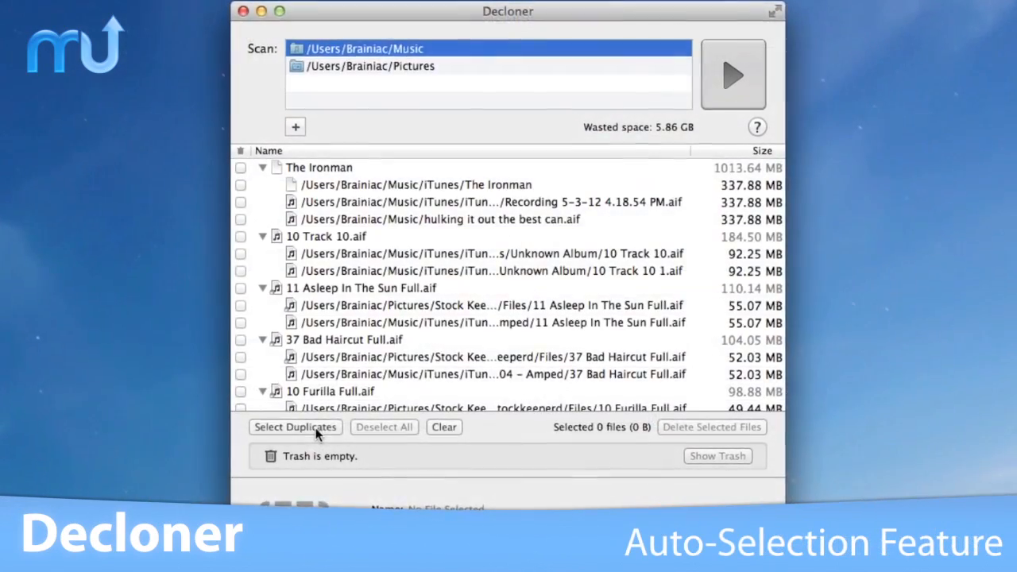
{"action": "left_click", "coordinate": [311, 430]}
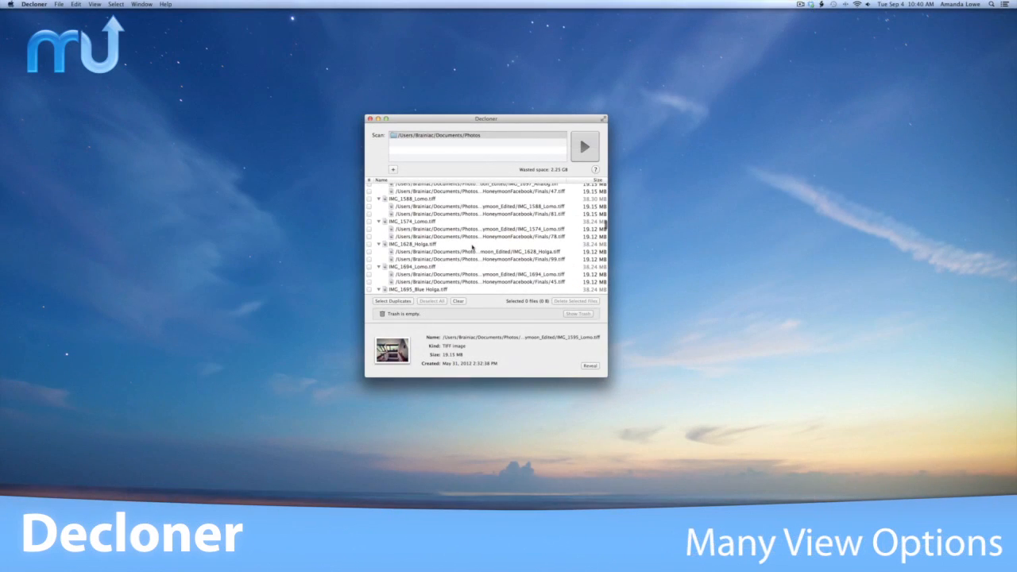
Show details for IMG_1588_Lomo.tiff, preview it full-size with Quick Look, and close the preview
{"action": "left_click", "coordinate": [459, 208]}
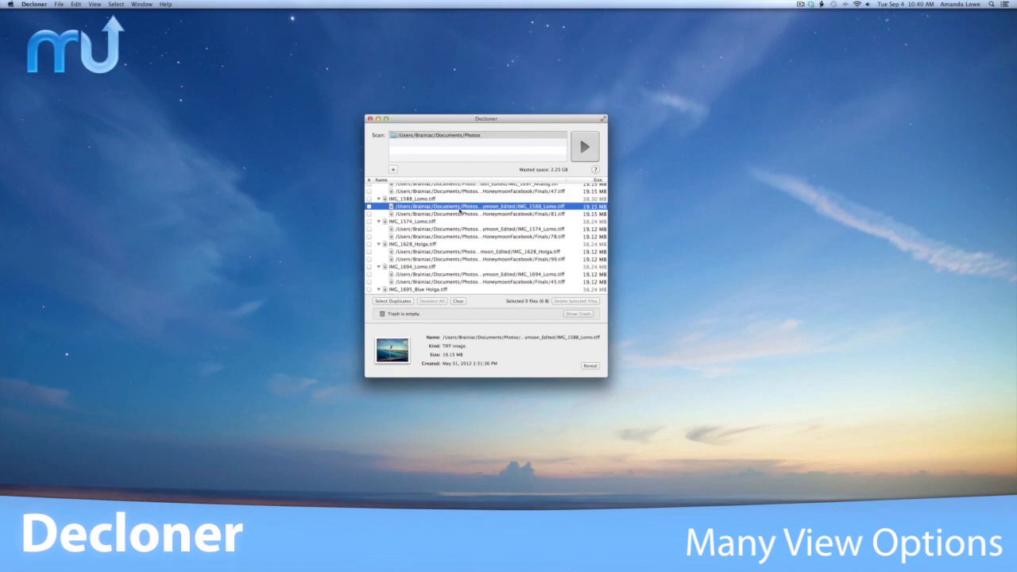
{"action": "key", "text": "space"}
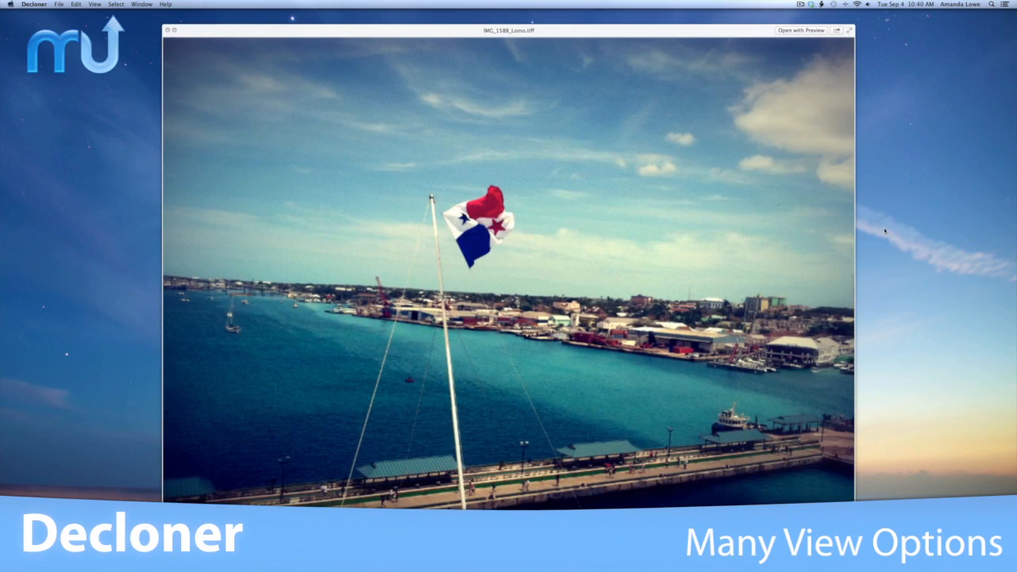
{"action": "key", "text": "space"}
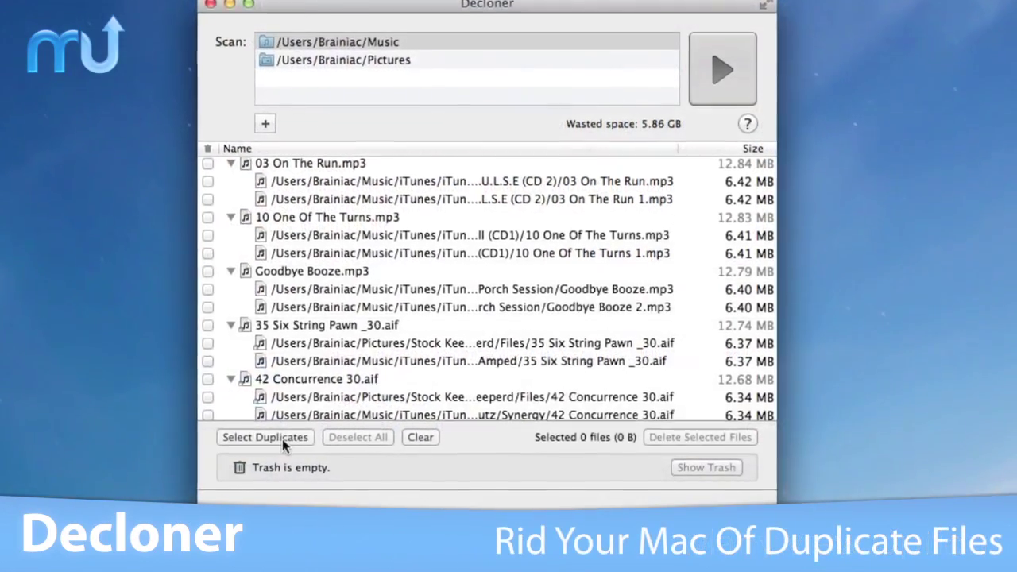
Auto-select all 422 duplicate copies and delete them to Decloner's trash, freeing 5.86 GB
{"action": "left_click", "coordinate": [280, 435]}
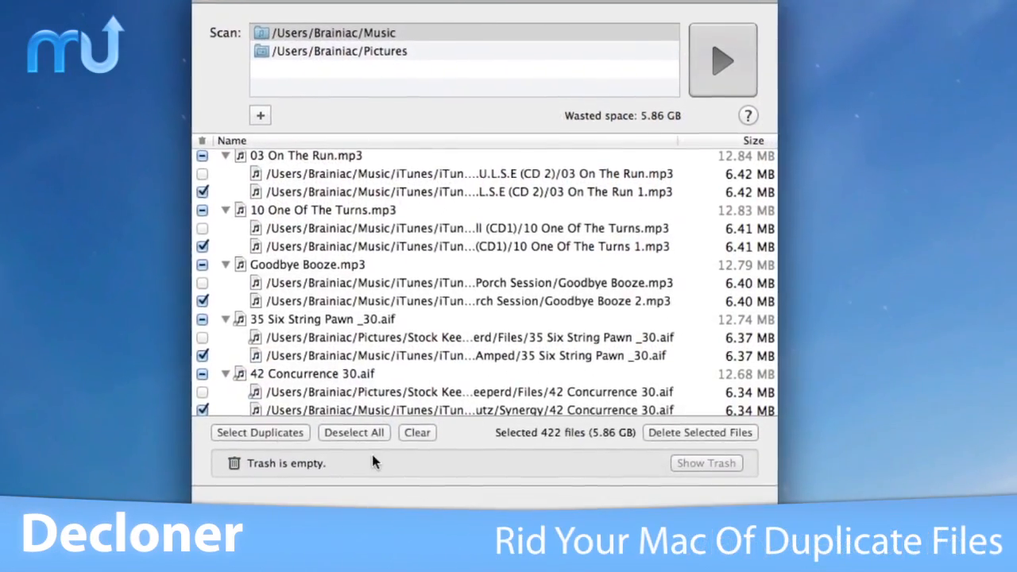
{"action": "left_click", "coordinate": [685, 418]}
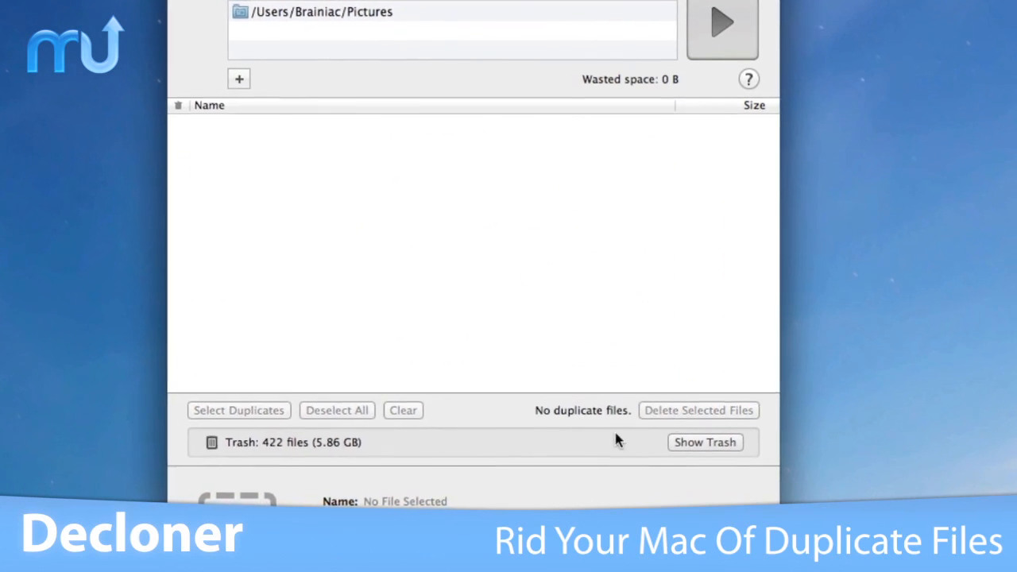